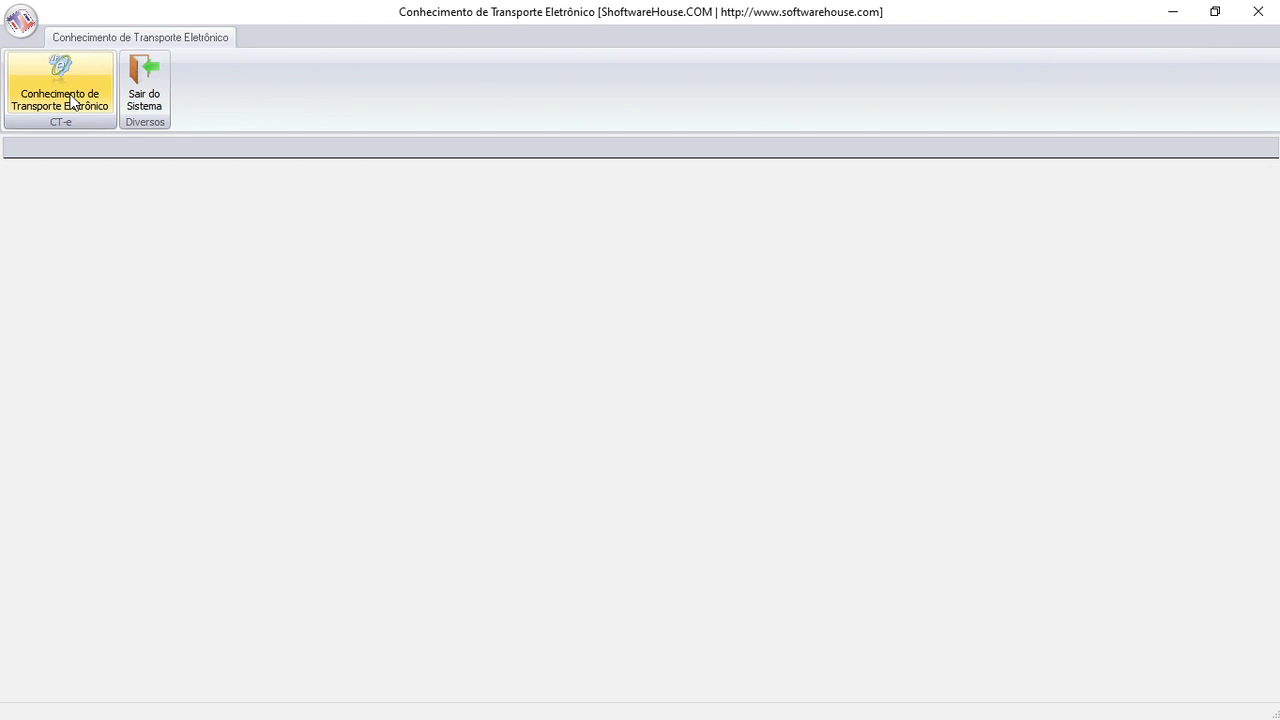
Start a new record in the Conhecimento de Transporte Eletrônico module and dismiss the VENDA_CABECALHO import lookup without choosing a sale
left_click(60, 90)
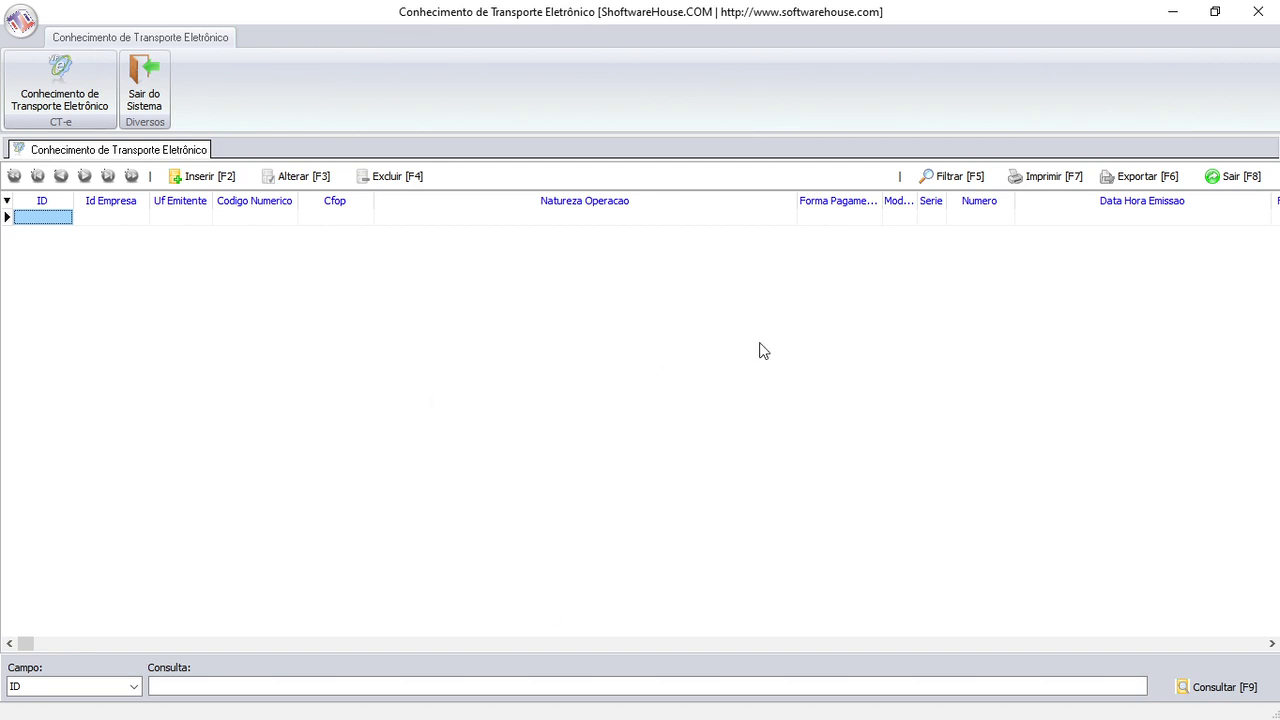
left_click(215, 176)
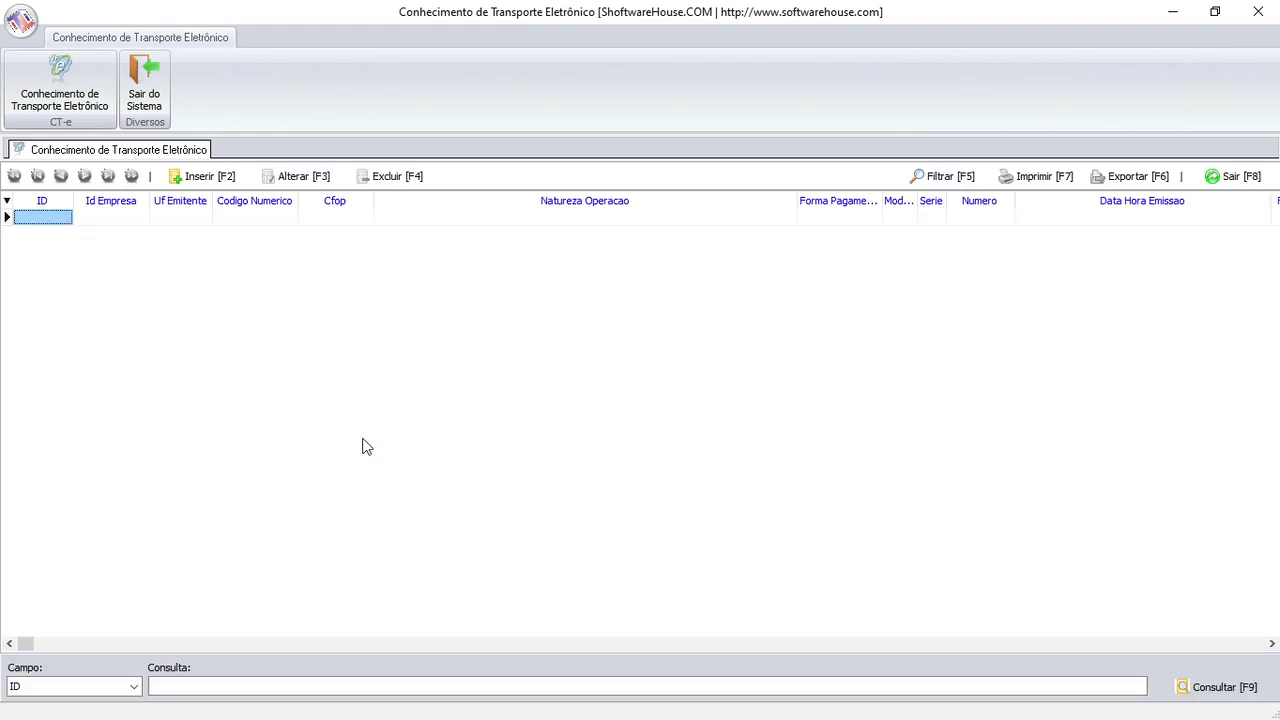
left_click(210, 177)
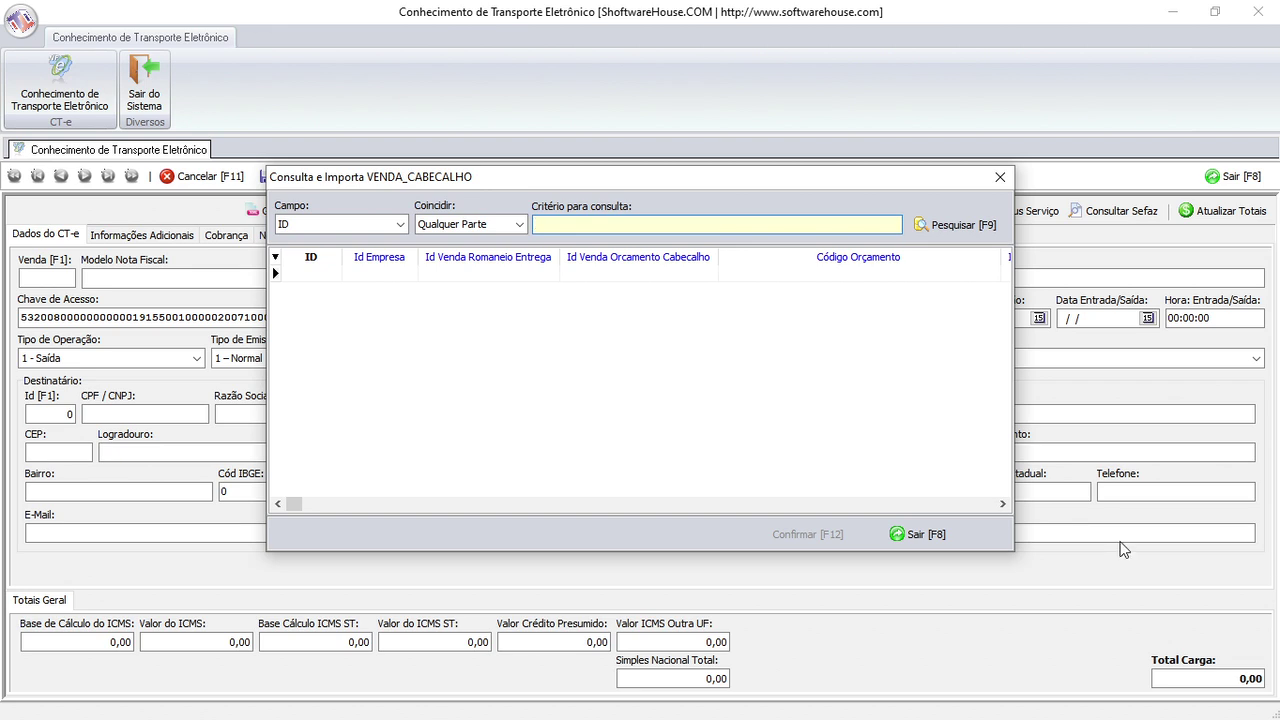
left_click(1000, 177)
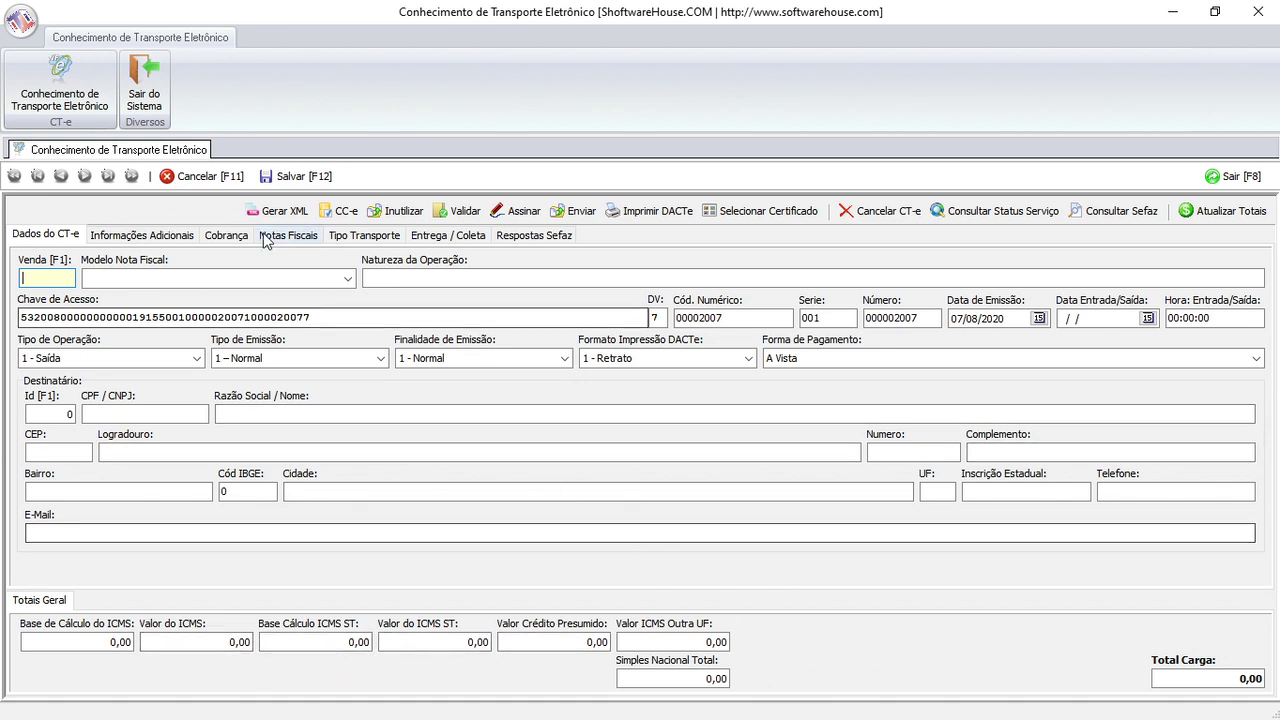
Examine the additional-information fields of the new CT-e for the Emitente, Remetente, Recebedor, Expedidor and Tomador
left_click(161, 233)
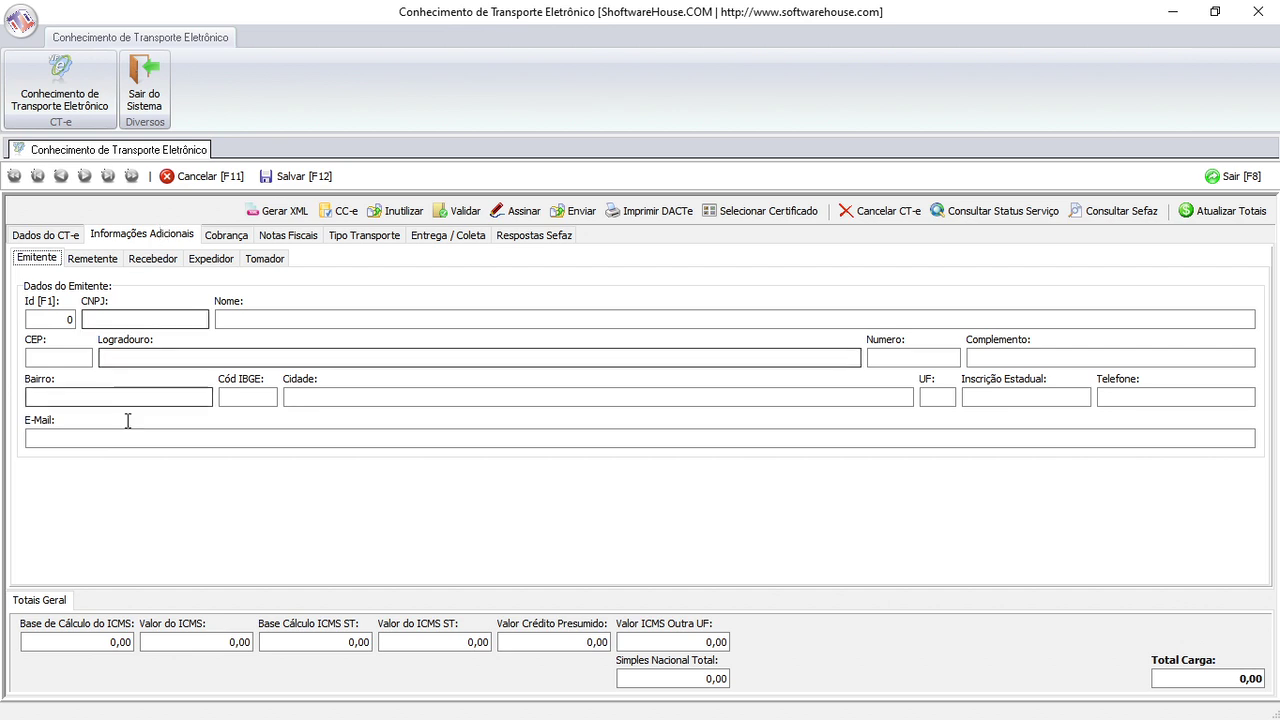
left_click(115, 264)
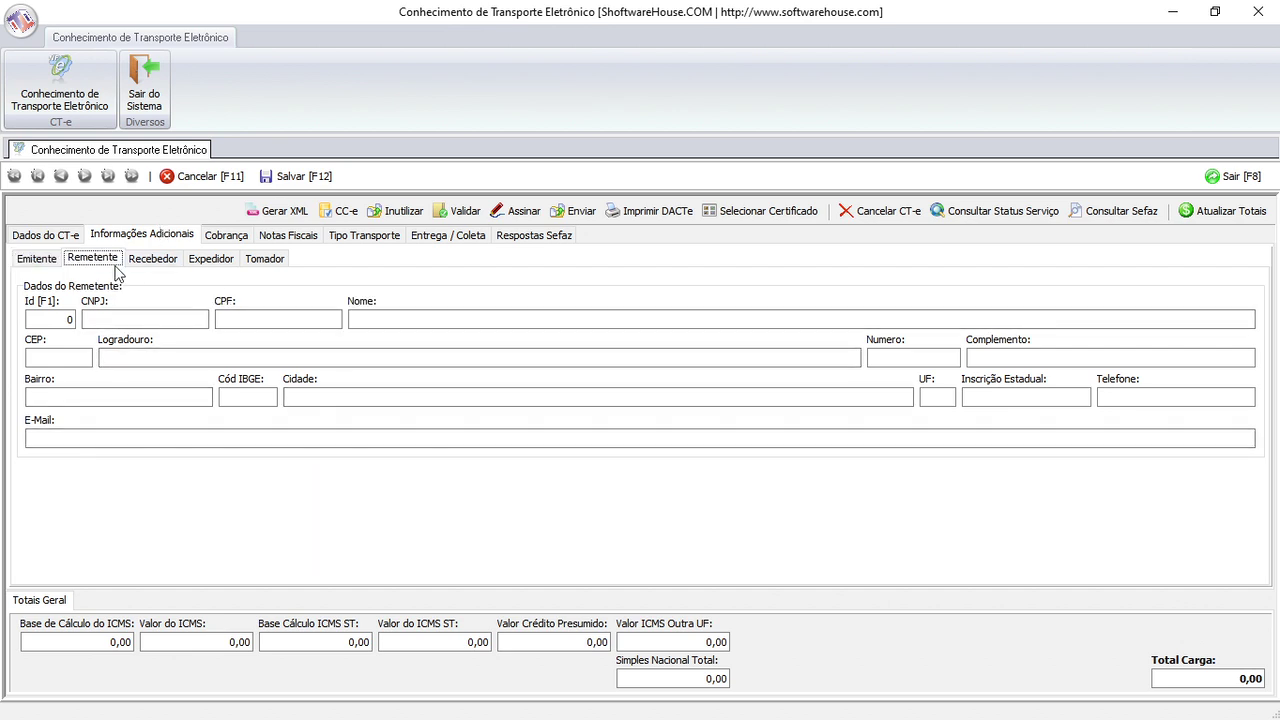
left_click(30, 259)
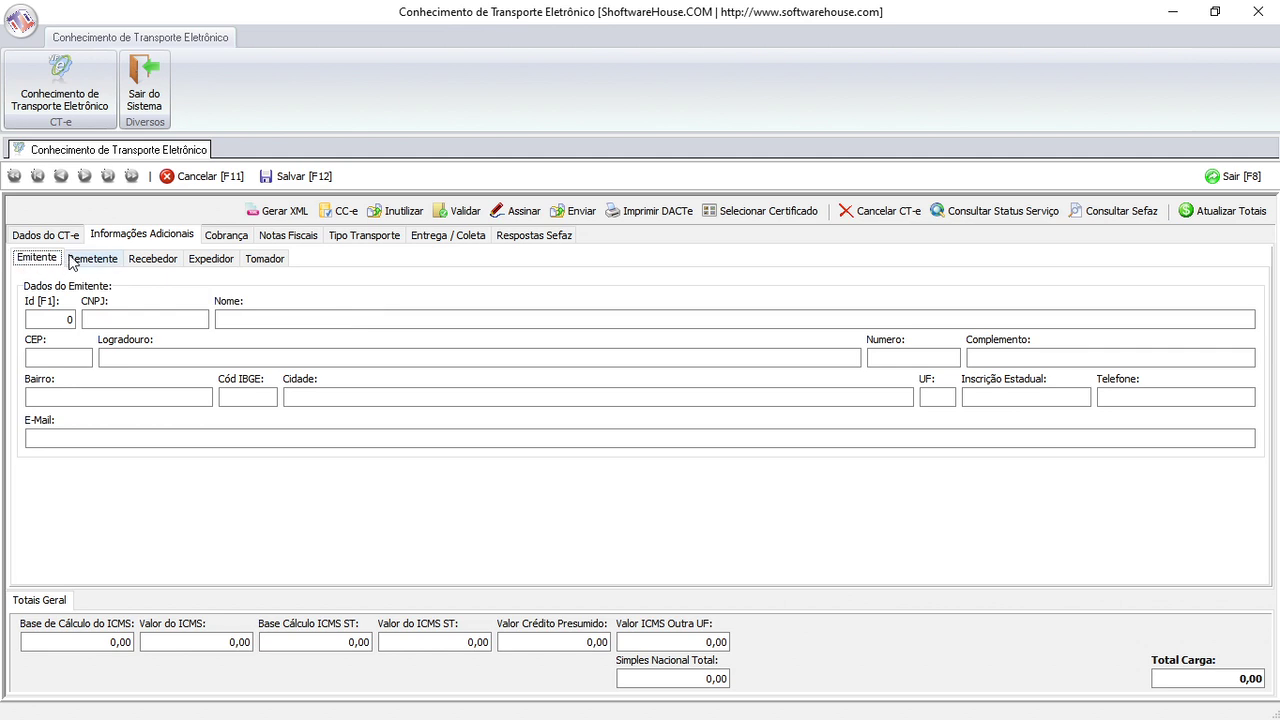
left_click(135, 264)
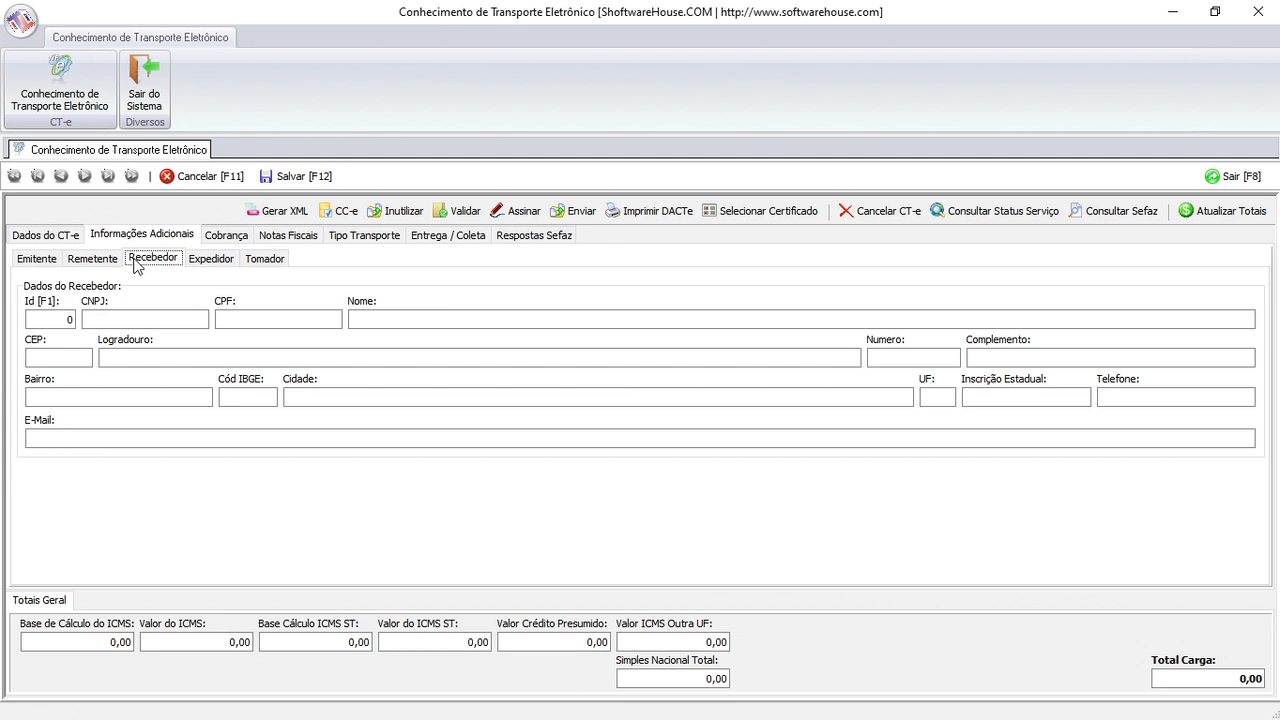
left_click(211, 260)
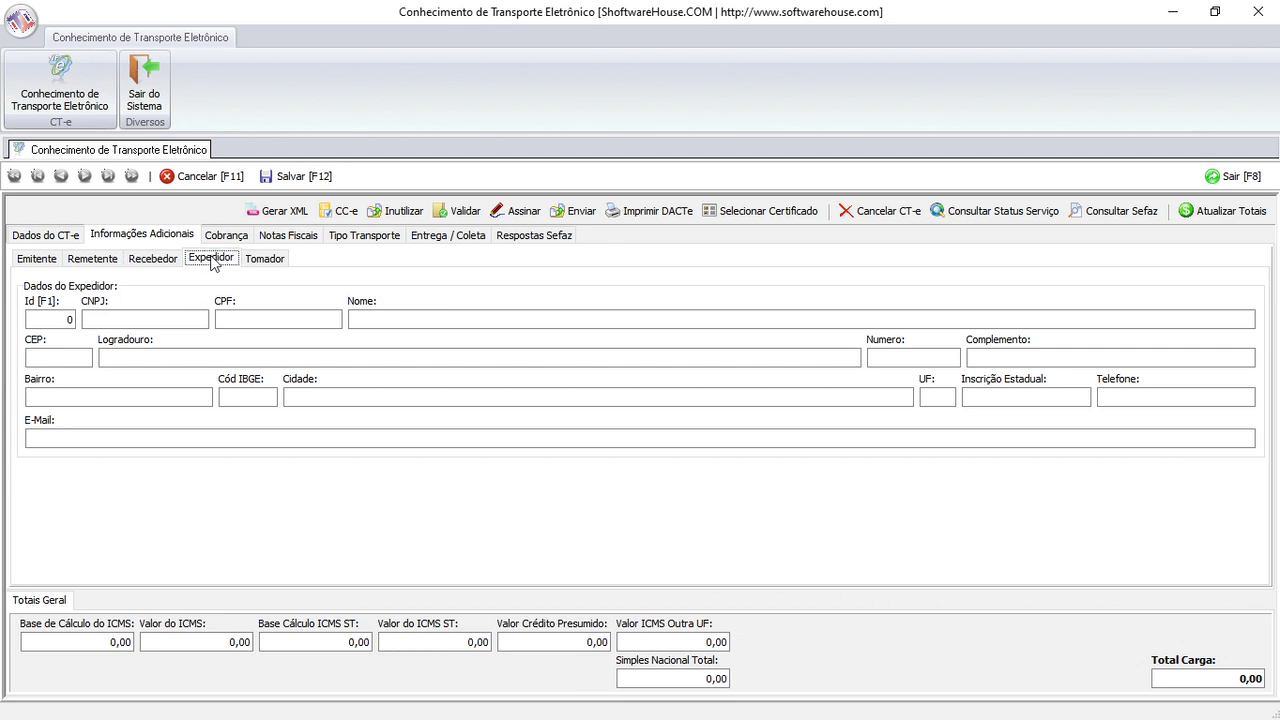
left_click(259, 260)
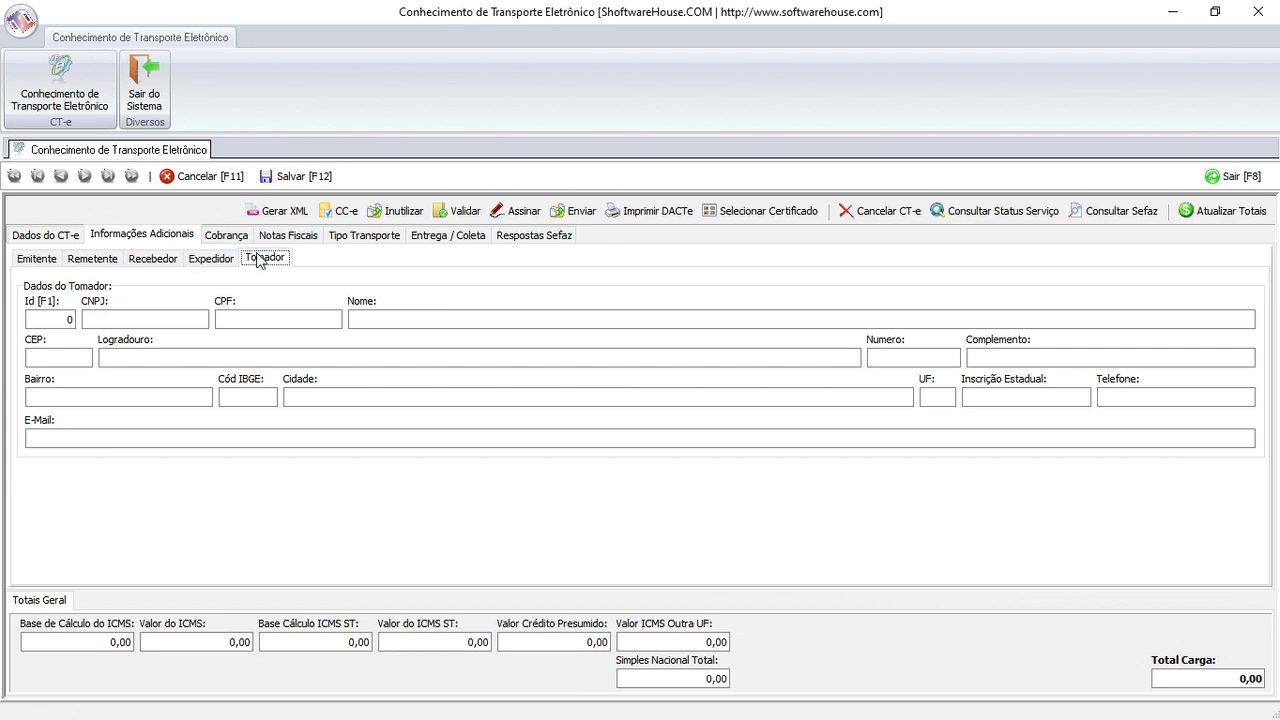
left_click(32, 260)
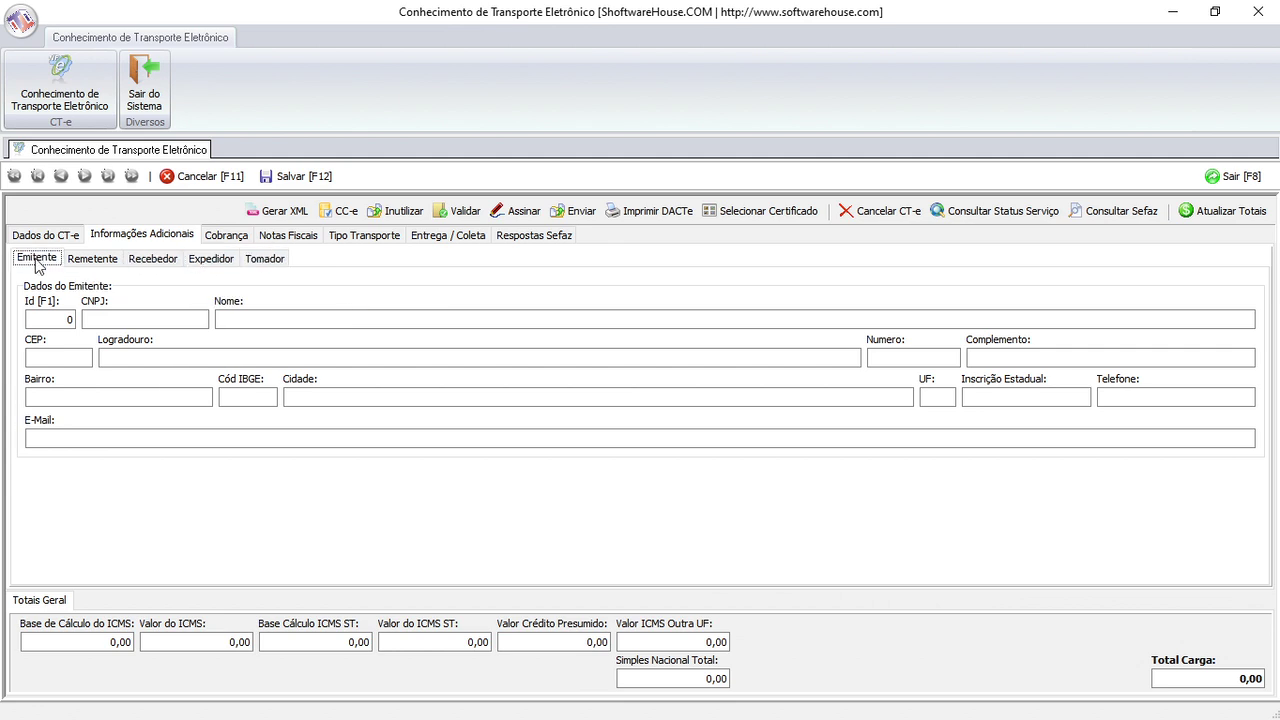
left_click(90, 262)
left_click(147, 262)
left_click(208, 263)
left_click(266, 262)
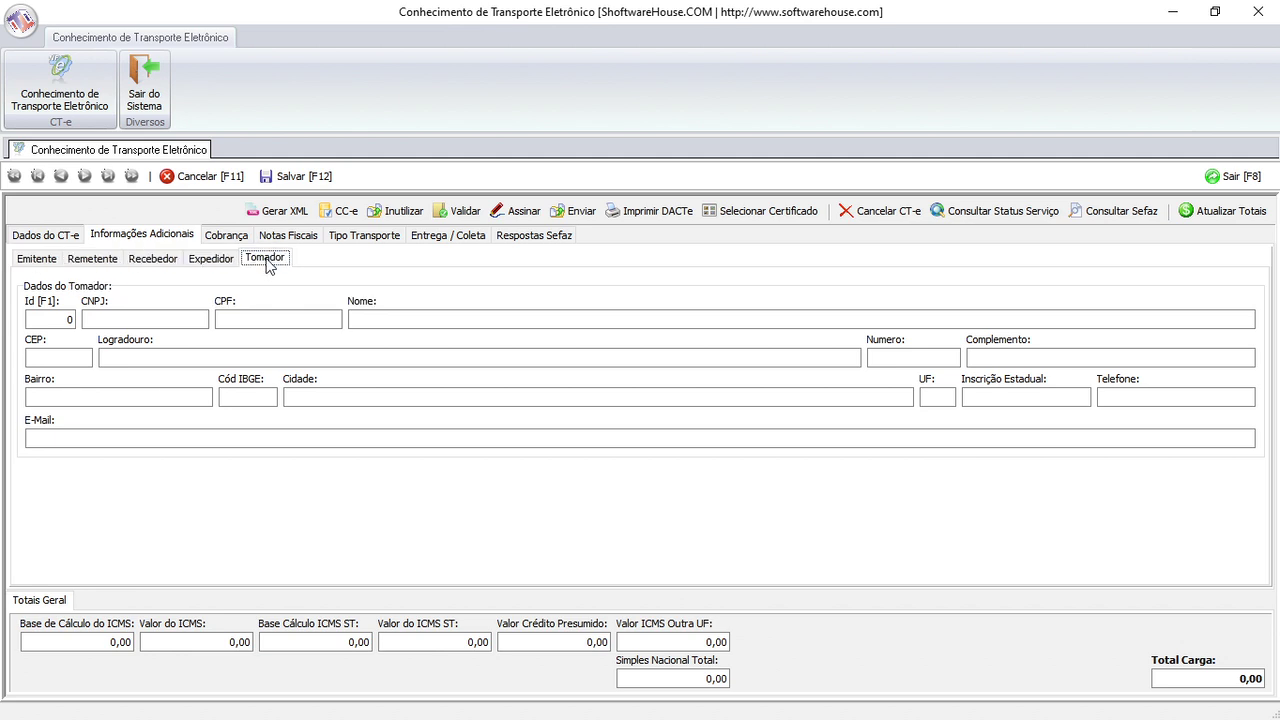
Review the CT-e's billing data with its Duplicatas list, and its Notas Fiscais grid
left_click(236, 238)
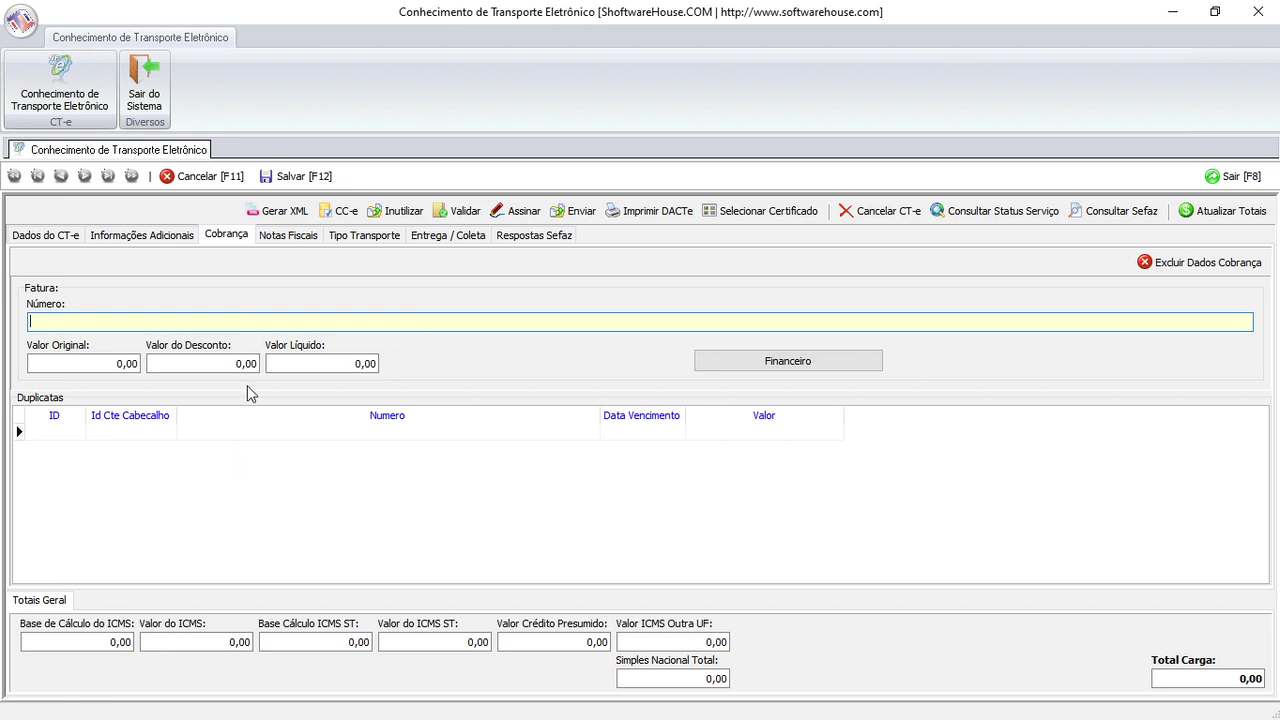
left_click(286, 240)
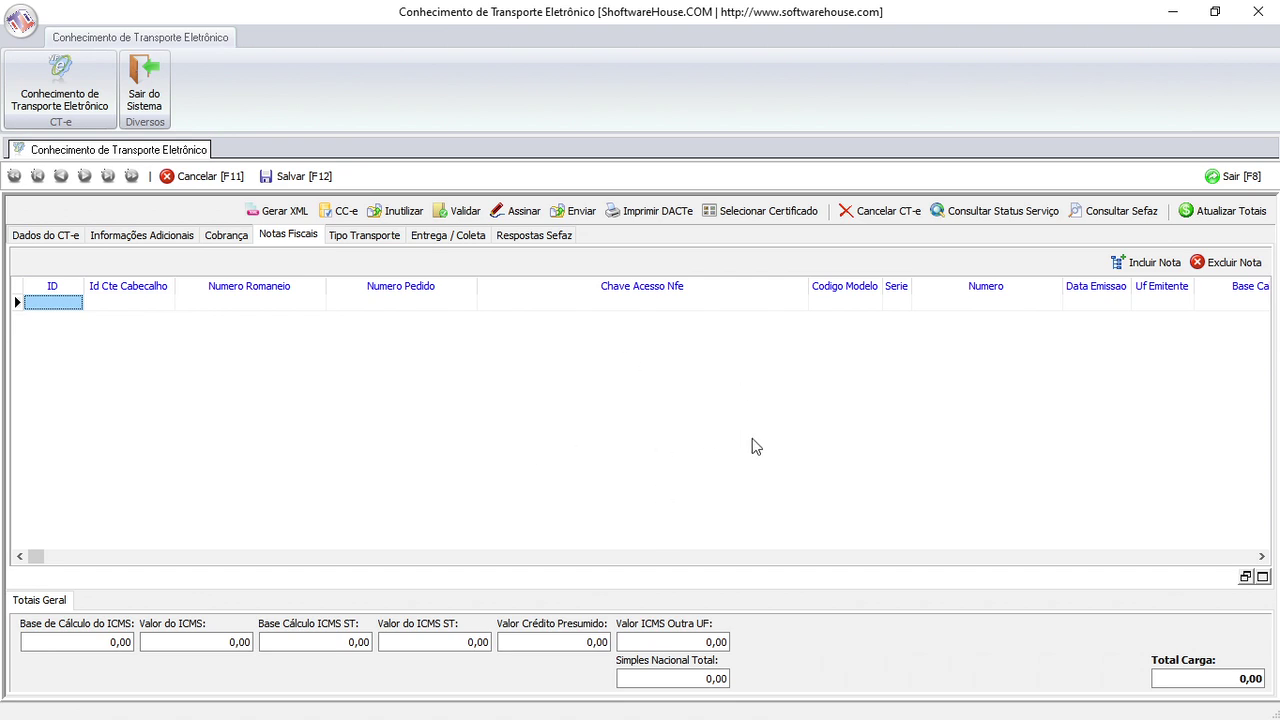
Examine the air, road and waterway transport fields of the CT-e, including the Motorista, Pedágio, Veículo and Balsa lists
left_click(378, 238)
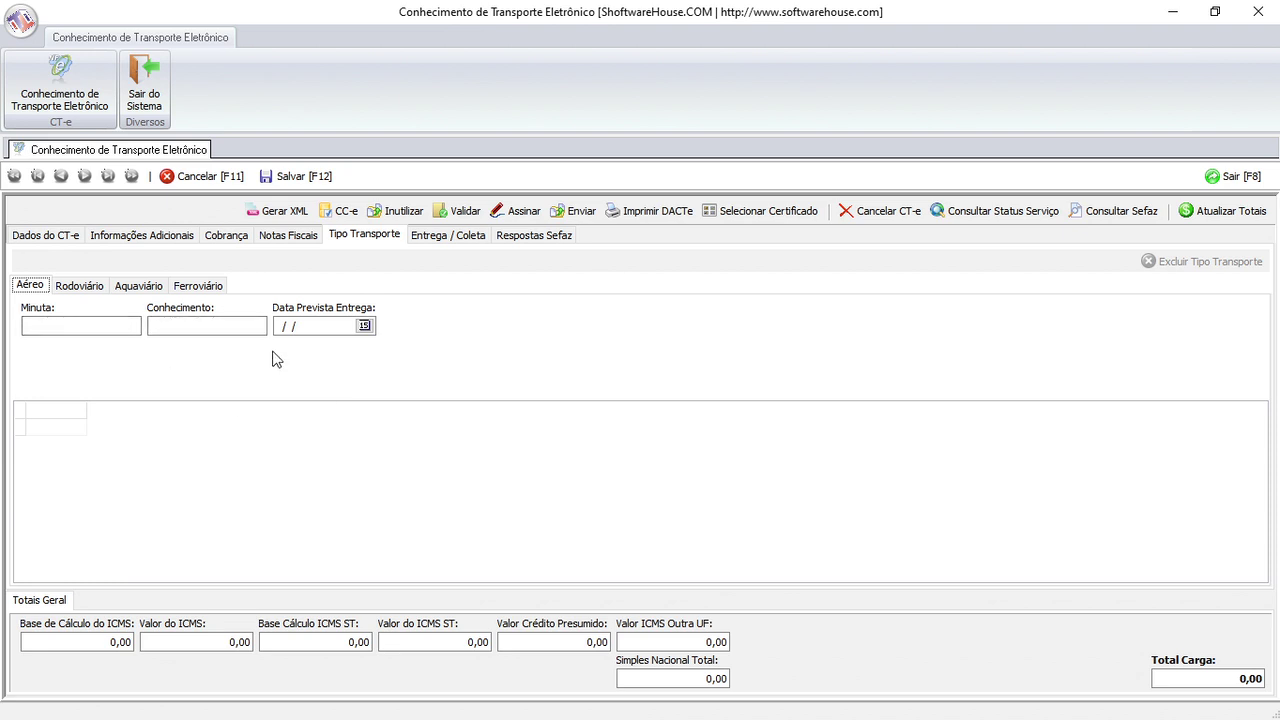
left_click(80, 288)
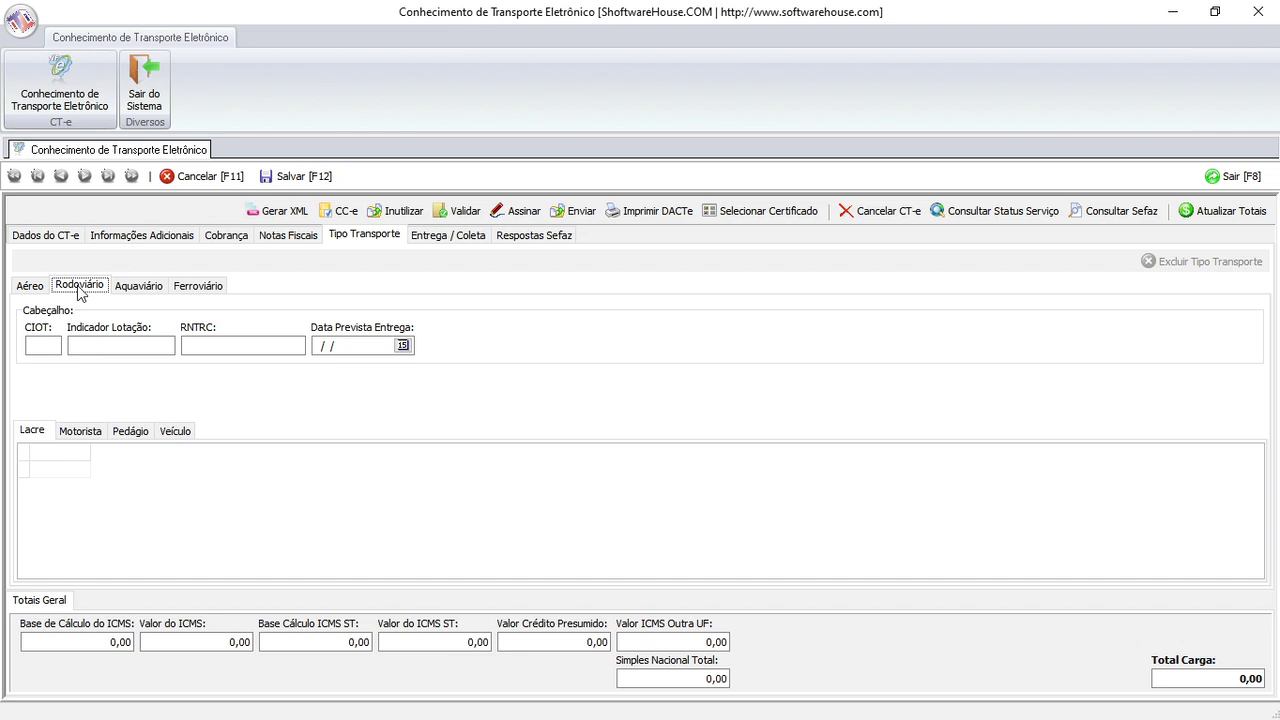
left_click(42, 345)
left_click(86, 442)
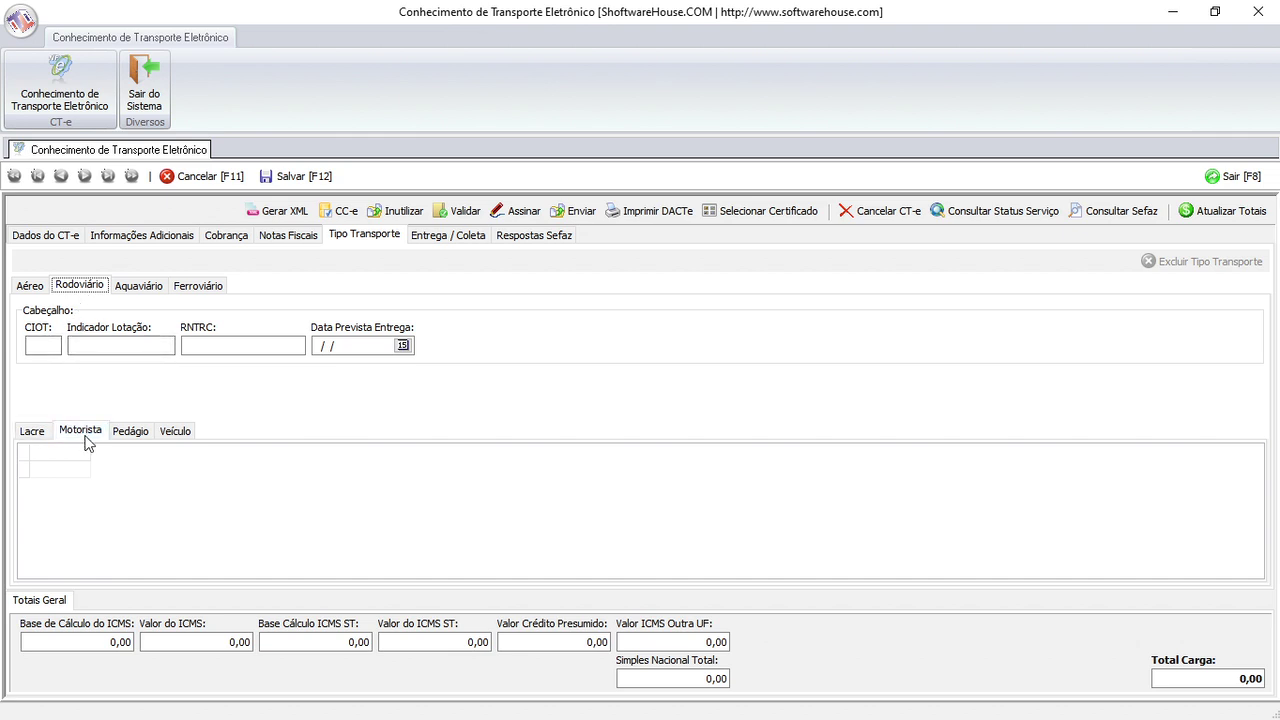
left_click(120, 443)
left_click(168, 440)
left_click(139, 290)
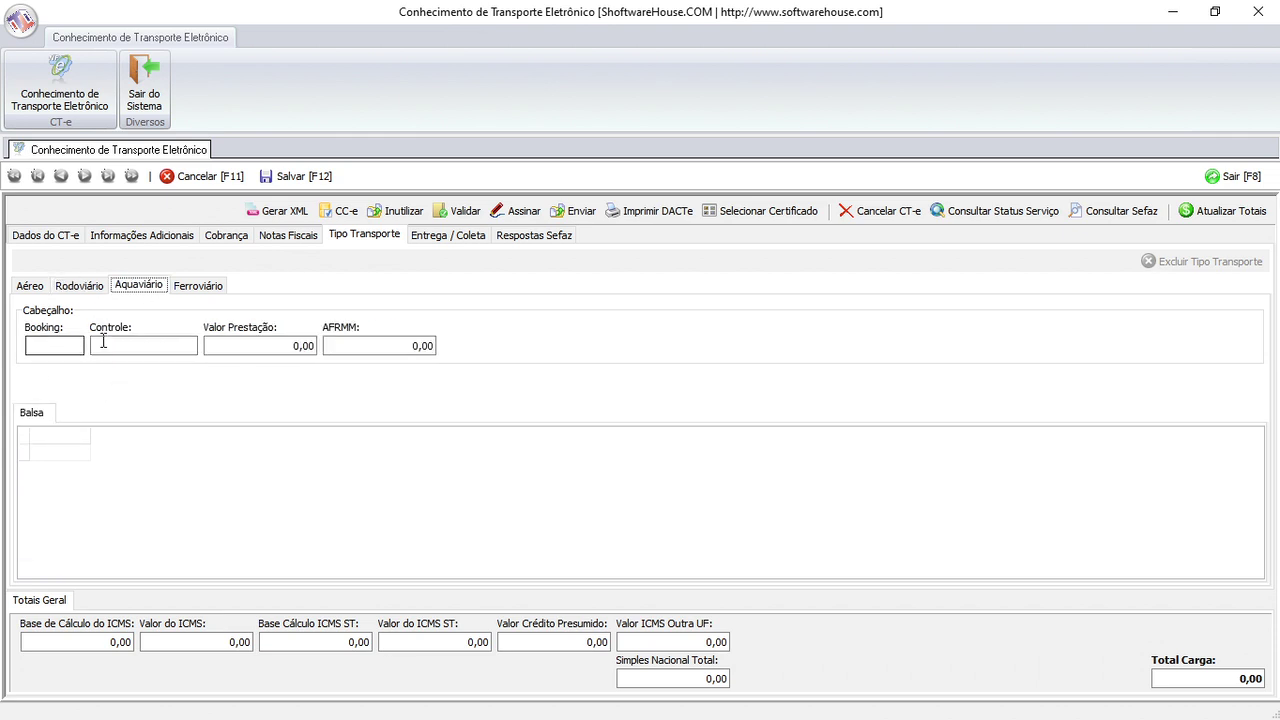
left_click(48, 438)
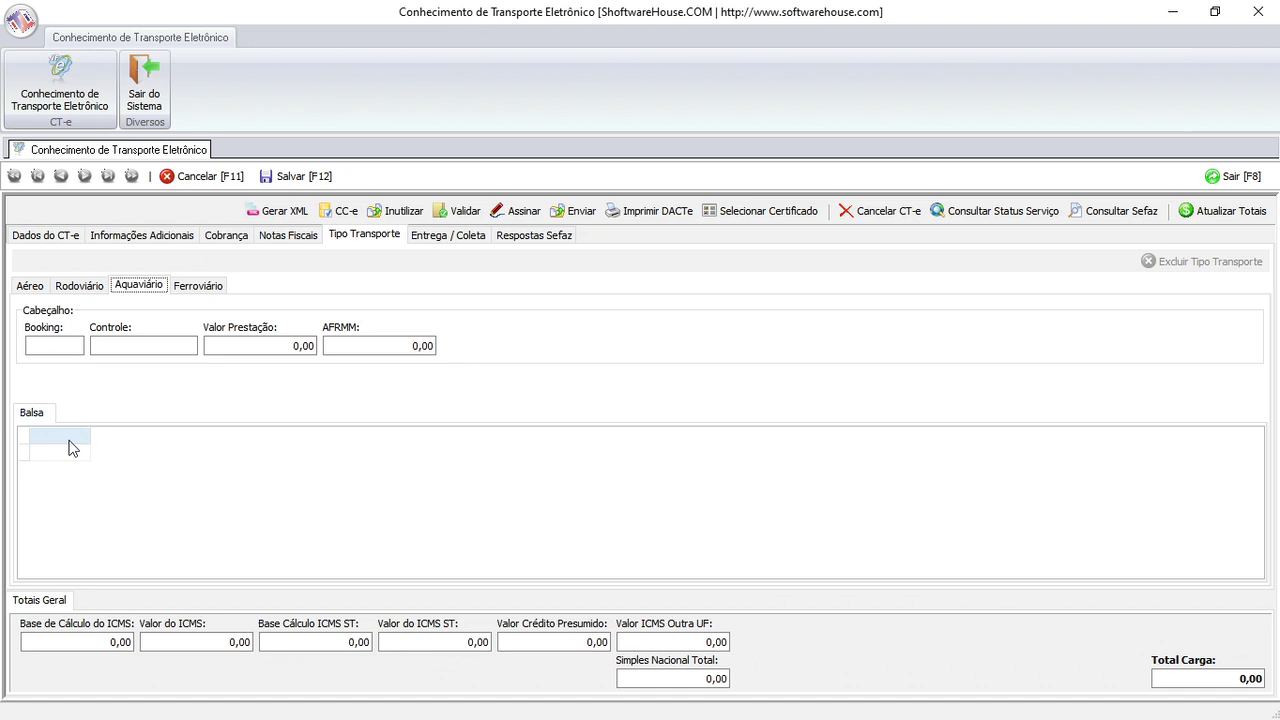
left_click(28, 287)
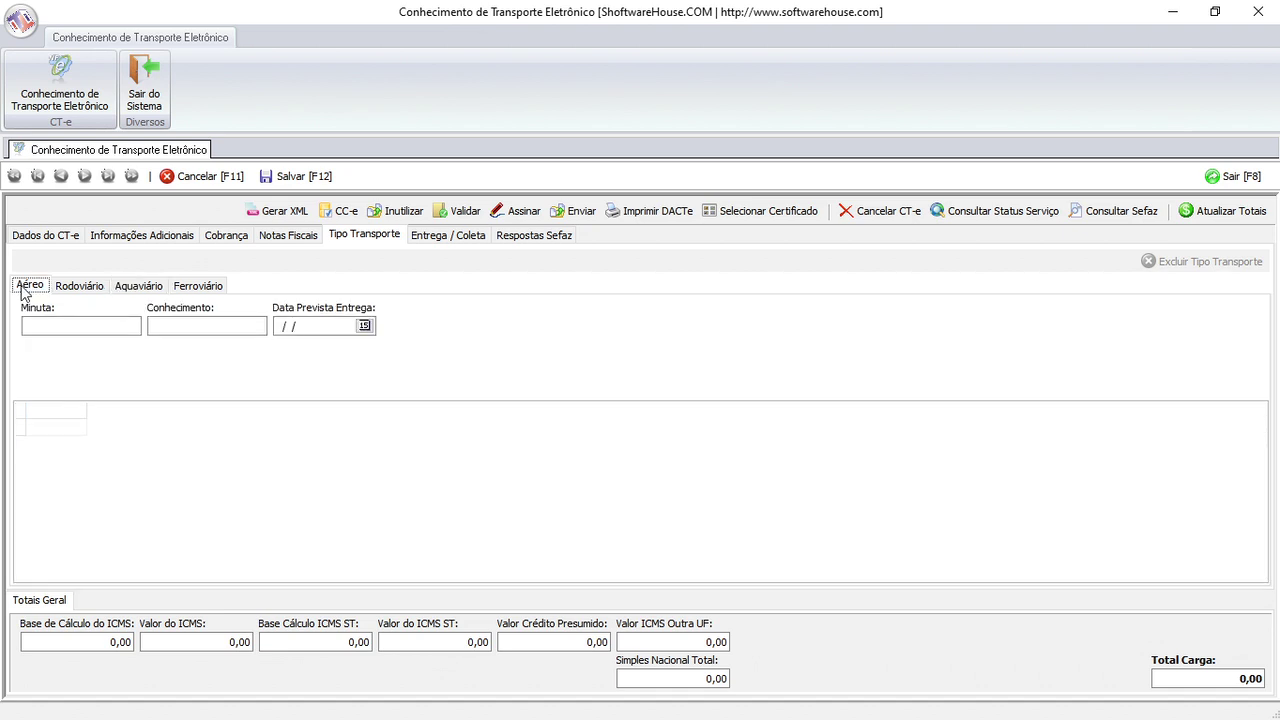
Examine the rail transport fields of the CT-e and compare its Ferrovia and Vagão lists
left_click(203, 287)
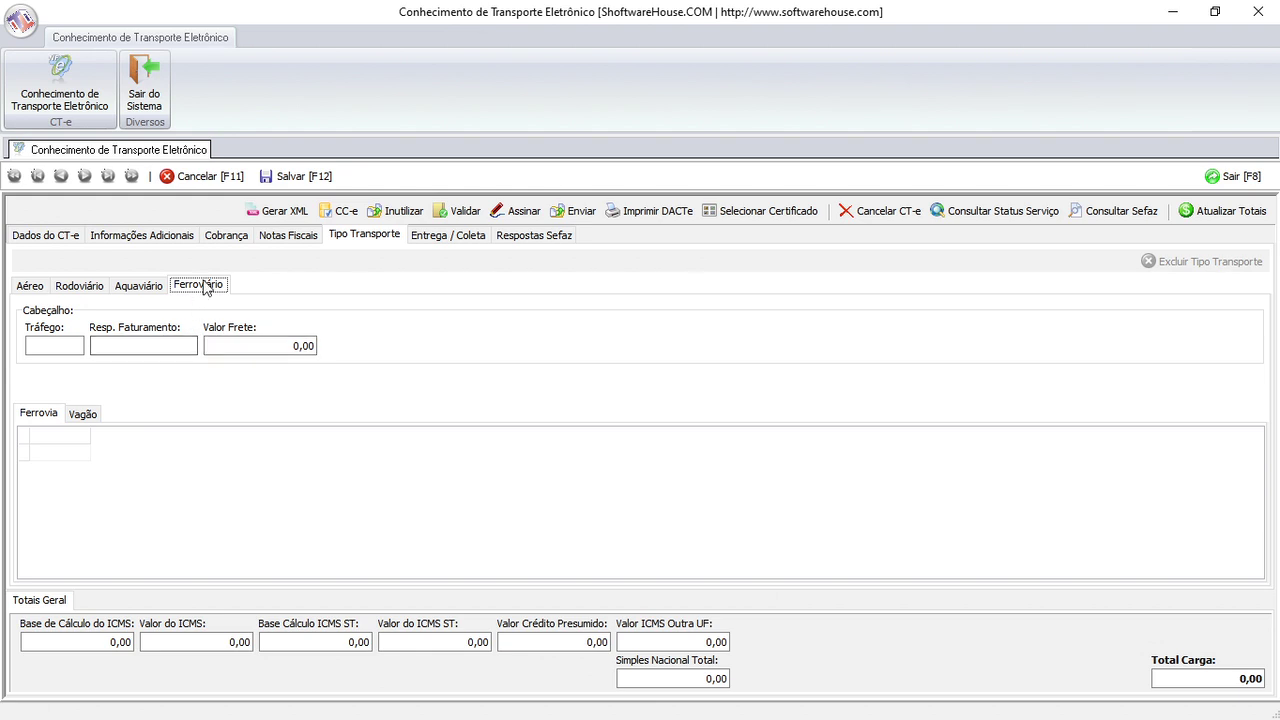
left_click(78, 430)
left_click(84, 414)
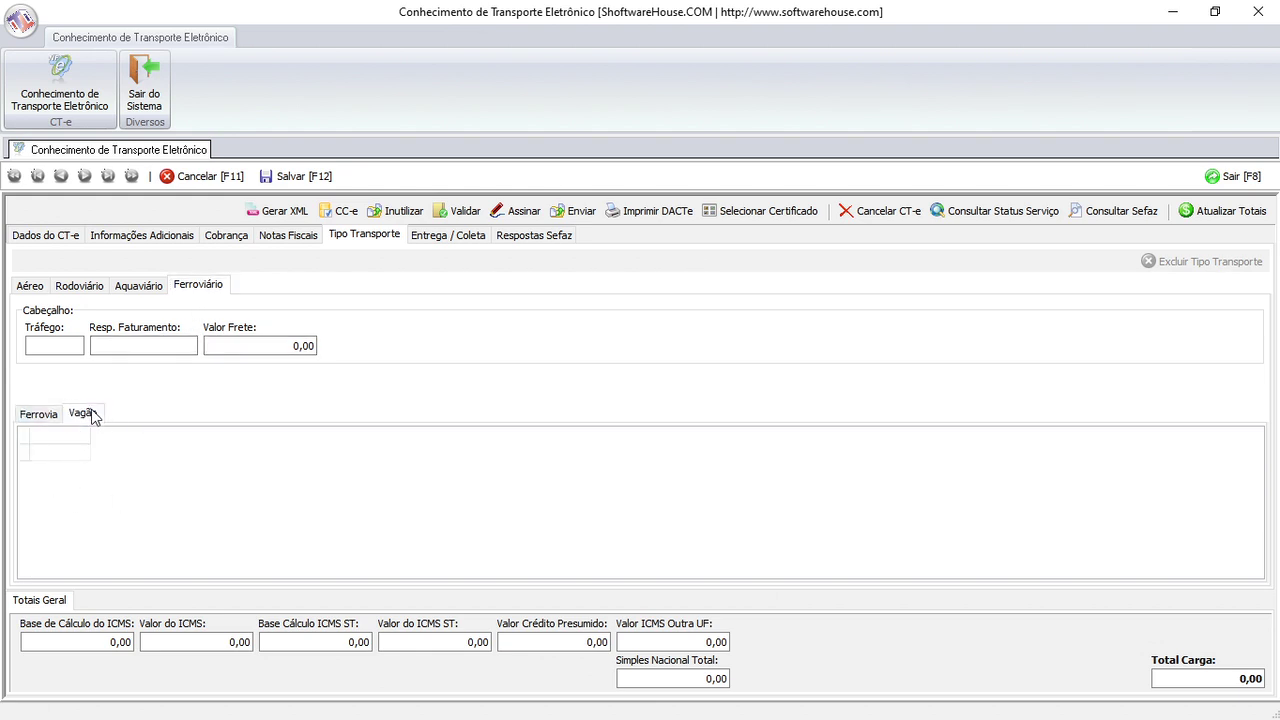
left_click(55, 416)
left_click(88, 416)
left_click(47, 421)
Review the CT-e's Entrega / Coleta data and Respostas Sefaz, and return to its main data
left_click(442, 238)
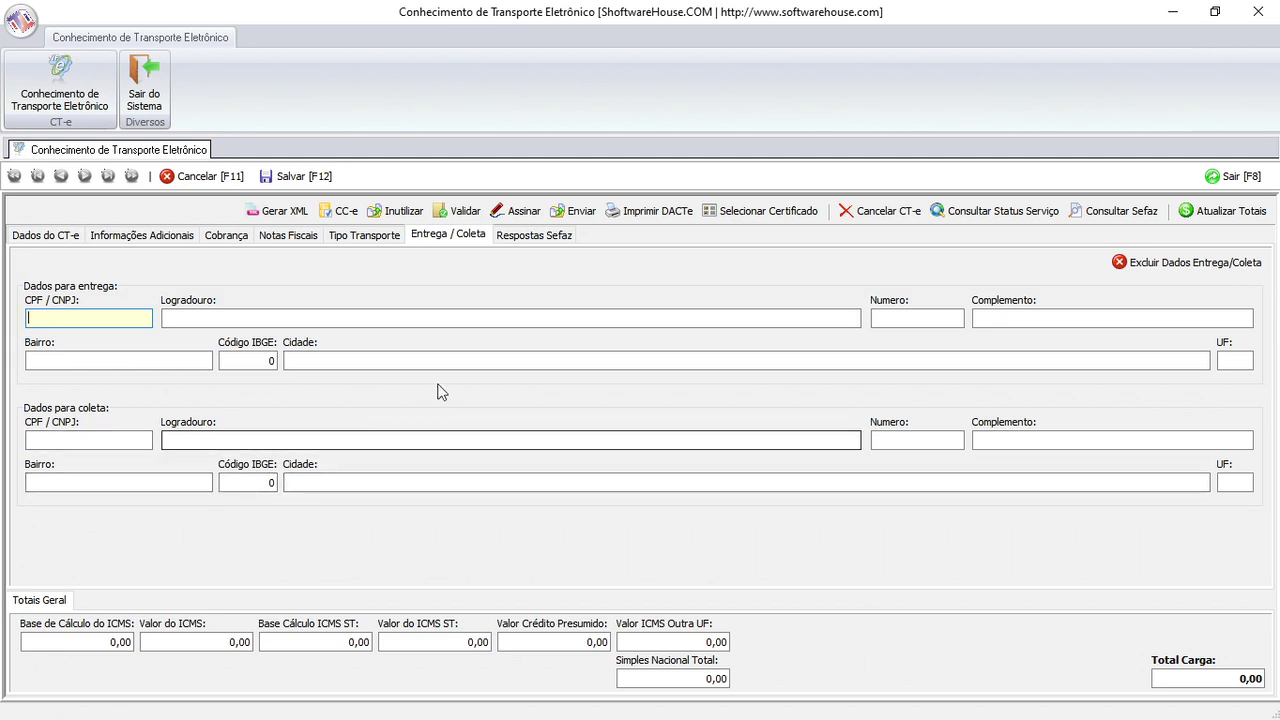
left_click(540, 238)
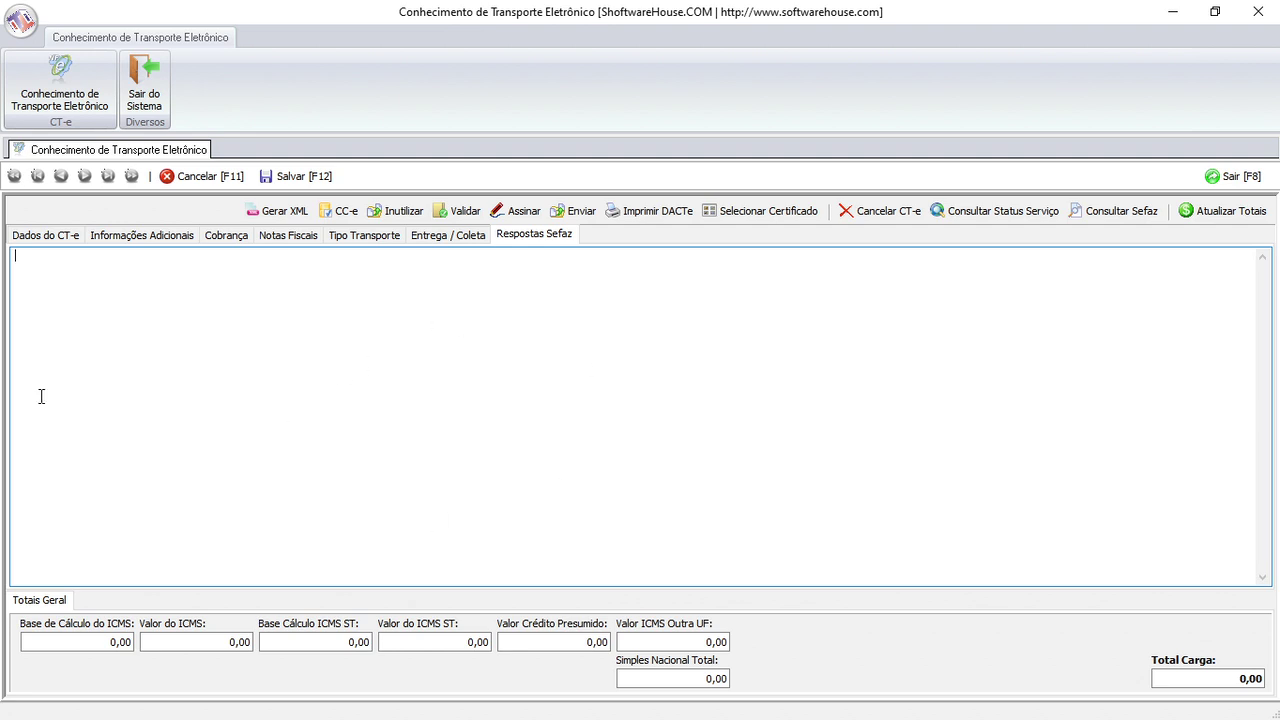
left_click(42, 240)
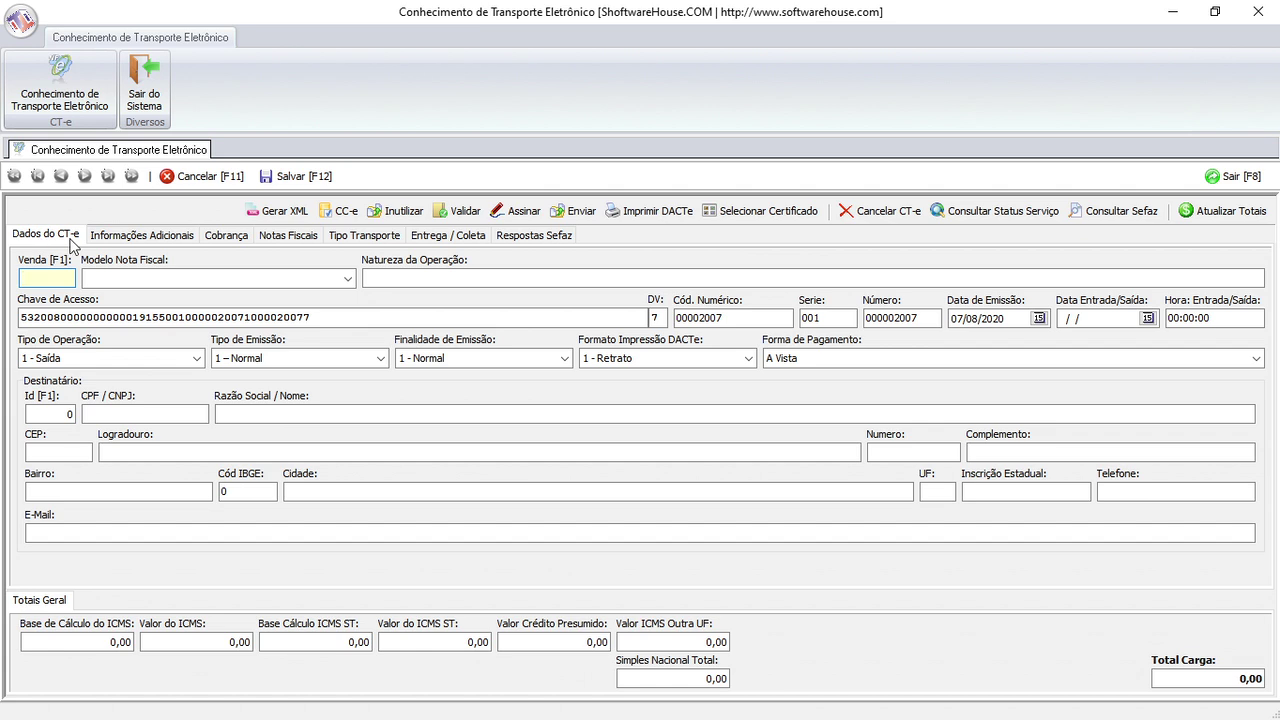